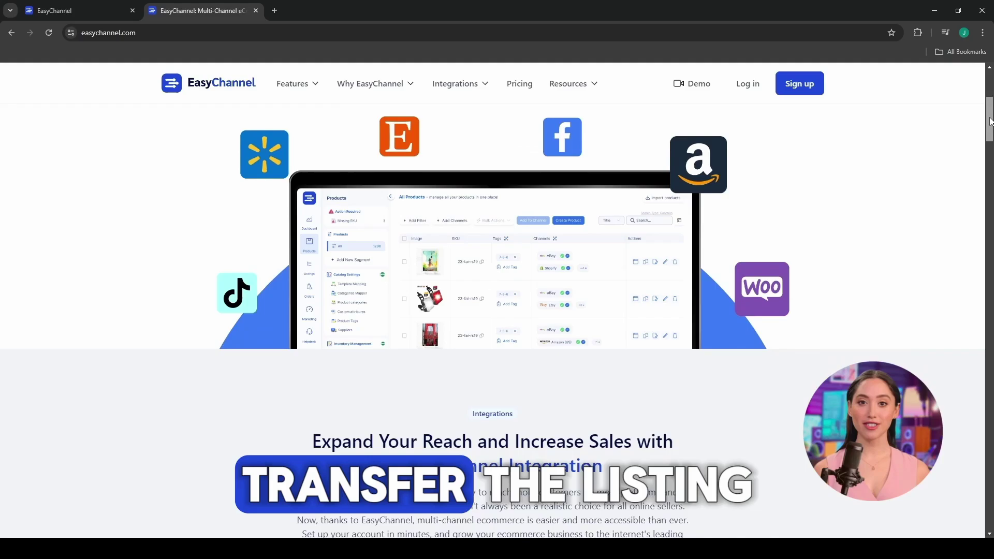
pyautogui.moveTo(990, 121); pyautogui.dragTo(980, 322)
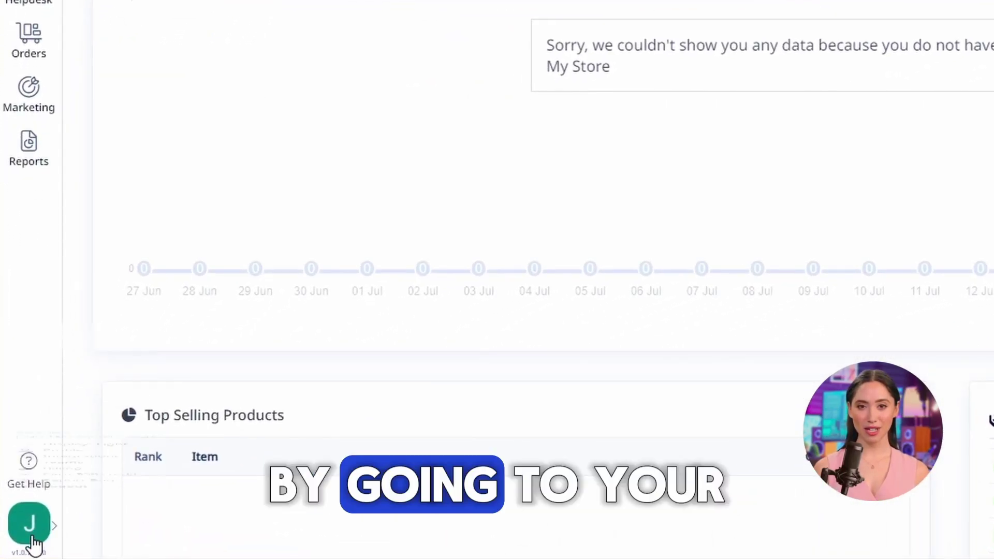
# Go to the Integrations settings through the profile avatar menu
pyautogui.click(29, 525)
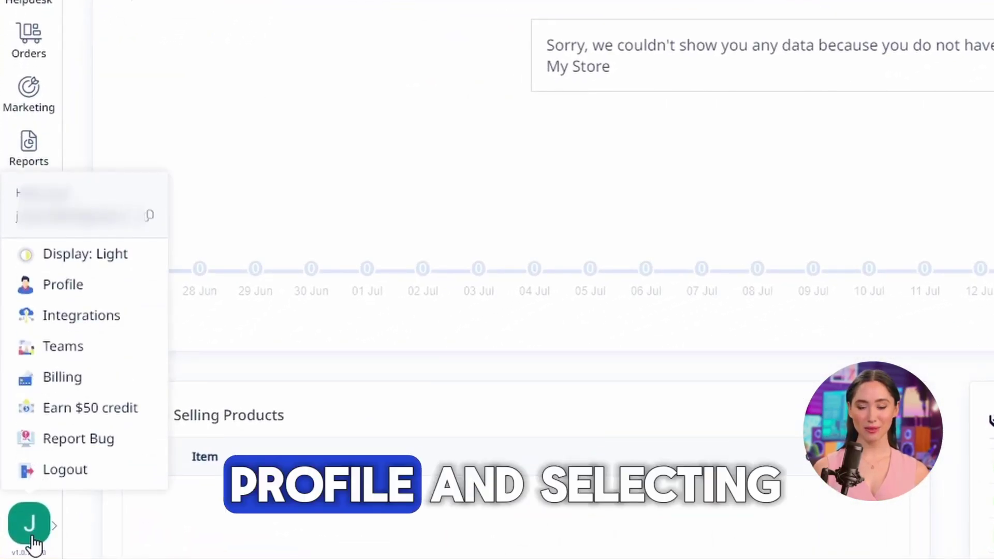
pyautogui.click(89, 327)
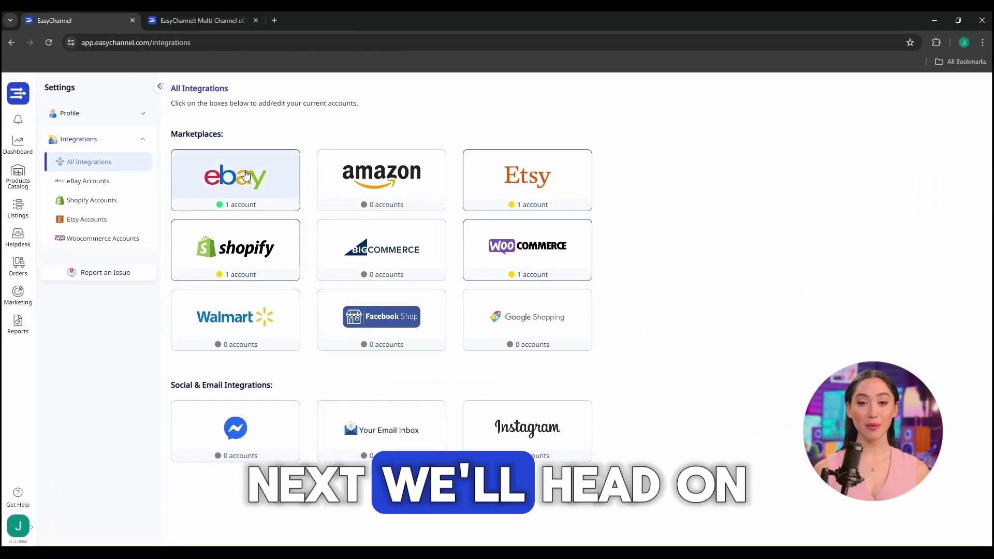
# Import the linked eBay account's listings into Products Catalog and refresh to show ten products
pyautogui.click(19, 182)
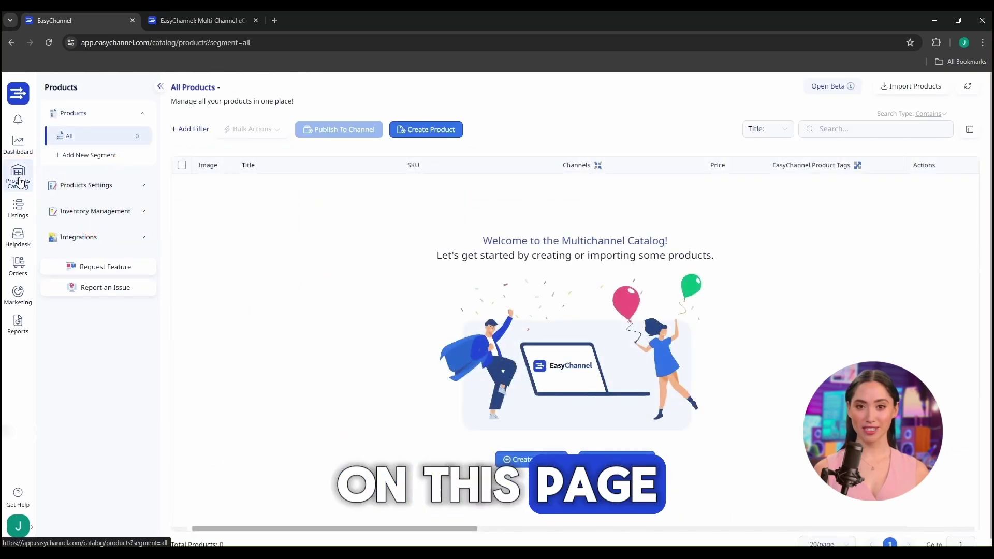
pyautogui.click(901, 87)
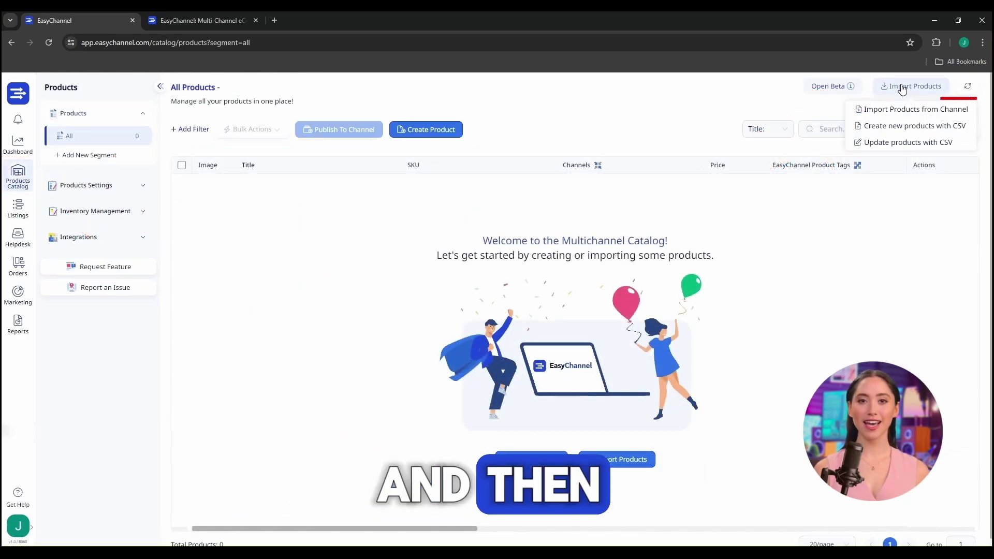
pyautogui.click(907, 114)
pyautogui.click(445, 242)
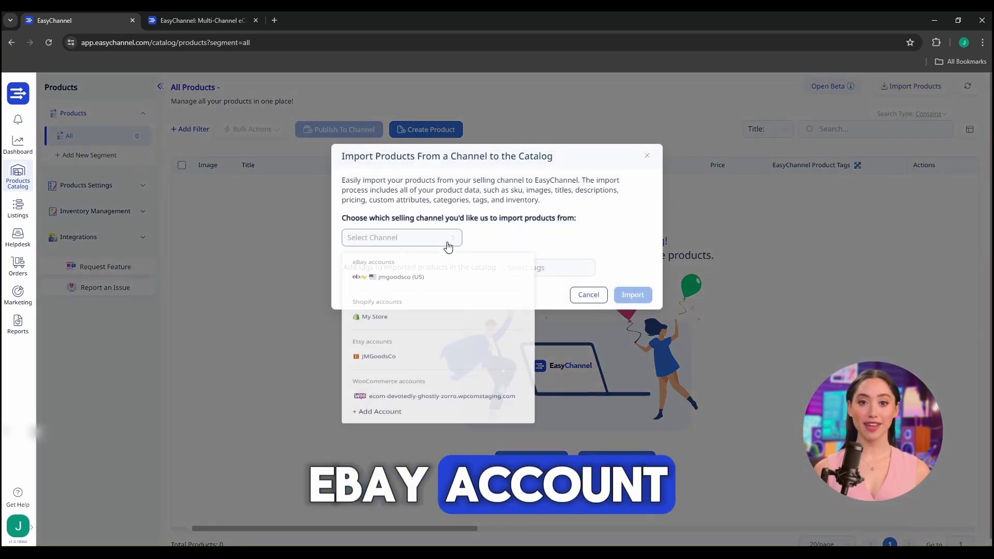
pyautogui.click(443, 276)
pyautogui.click(633, 295)
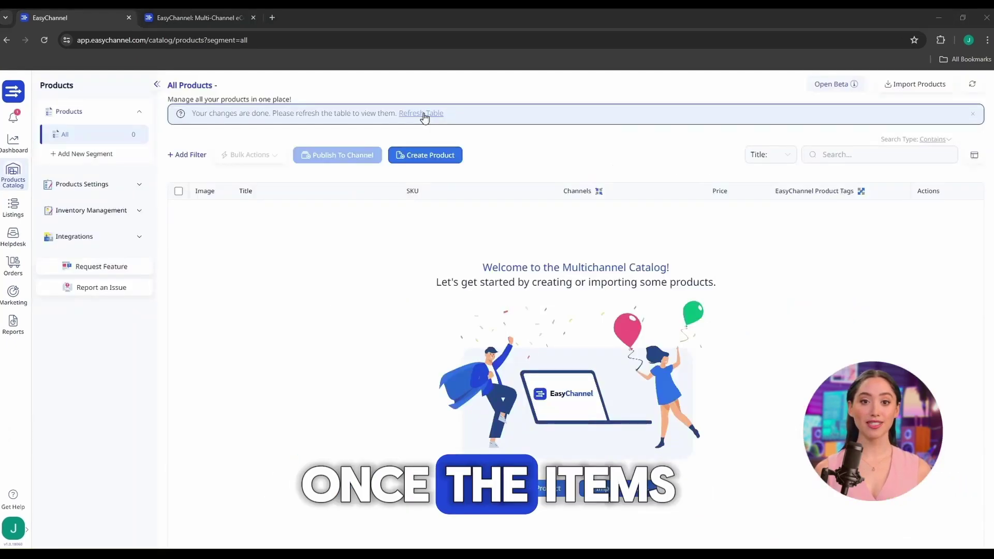
pyautogui.click(424, 115)
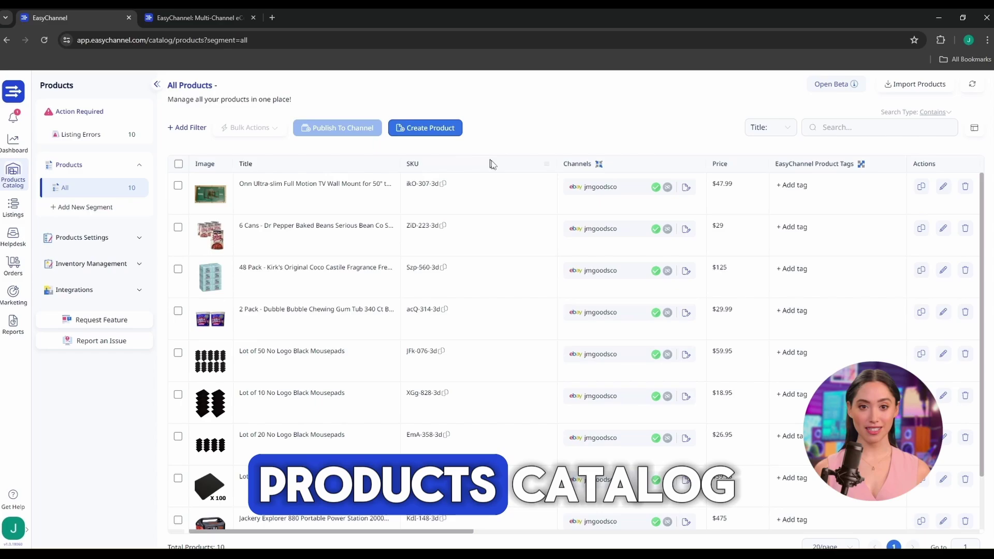
pyautogui.scroll(-2, 490, 236)
pyautogui.scroll(1, 489, 239)
pyautogui.scroll(1, 459, 184)
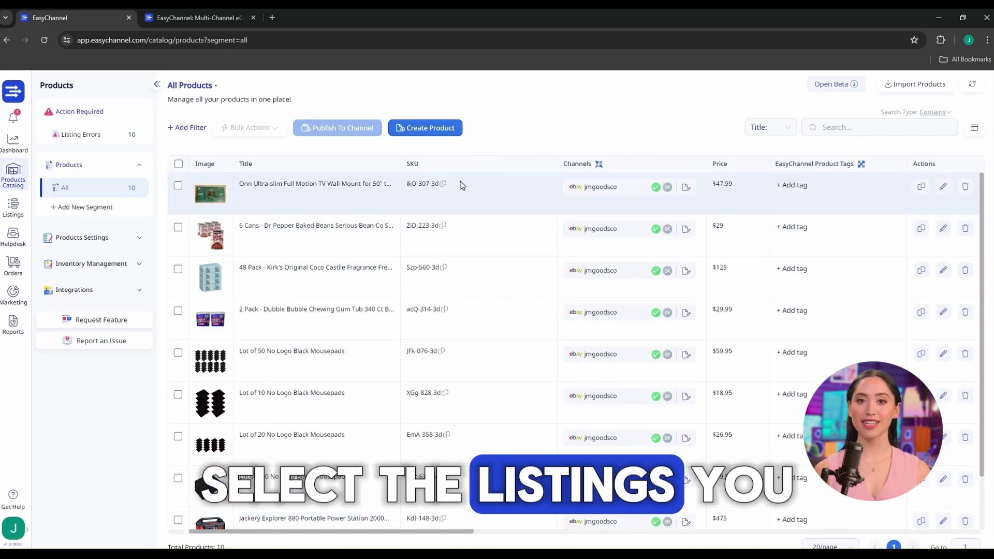
# Select all ten catalog products and publish them live to the Shopify store My Store
pyautogui.click(178, 164)
pyautogui.click(346, 129)
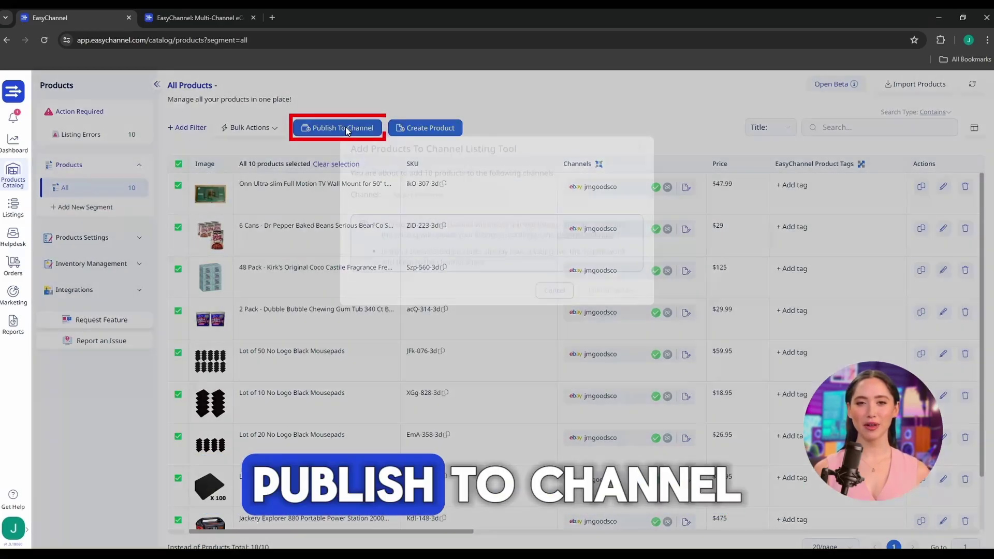
pyautogui.click(475, 203)
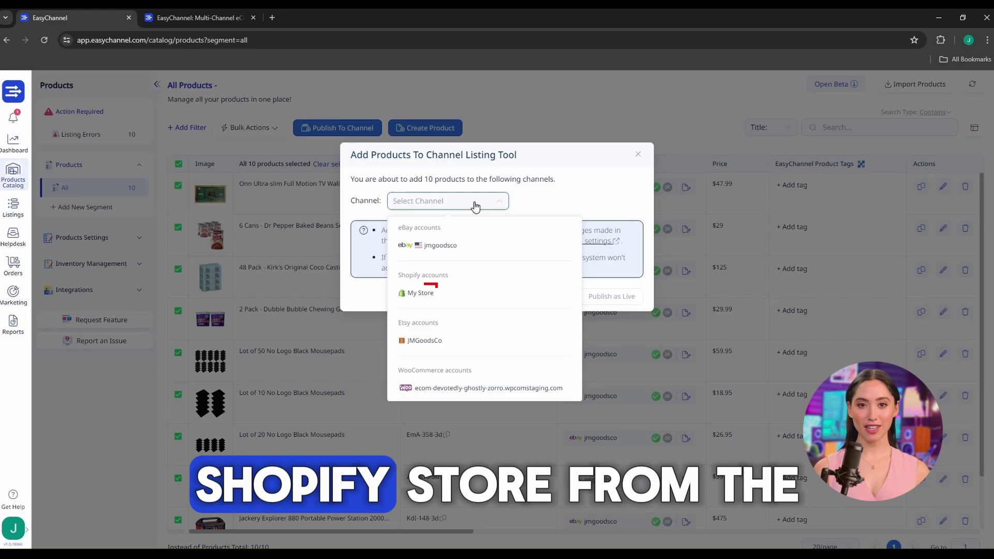
pyautogui.click(432, 303)
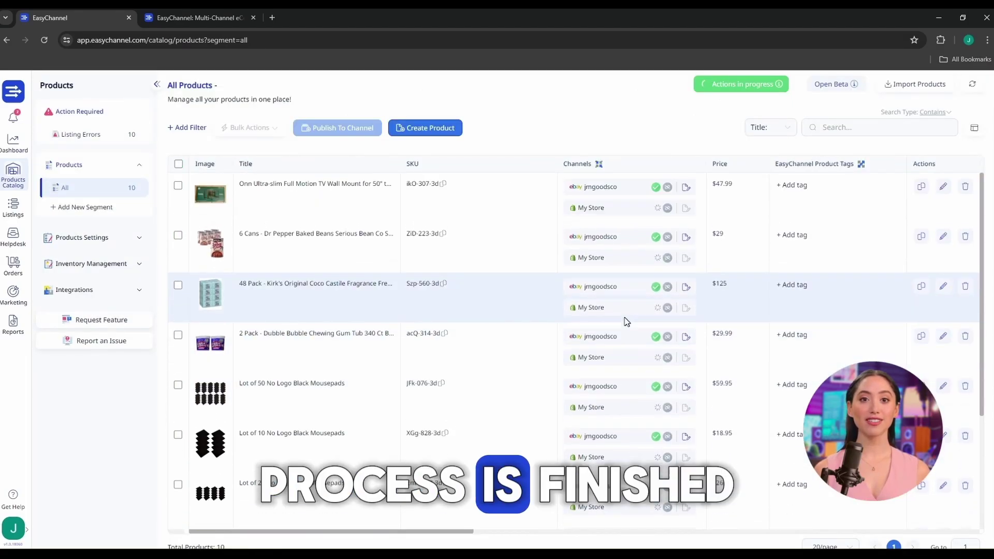
# Refresh the catalog table to show the products' green Live status for My Store
pyautogui.click(421, 113)
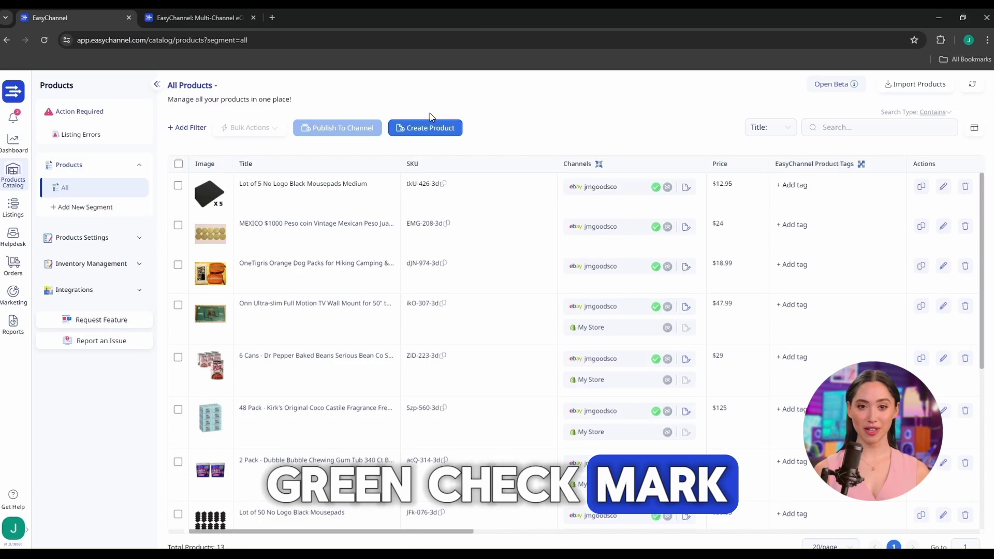
pyautogui.scroll(-5, 656, 186)
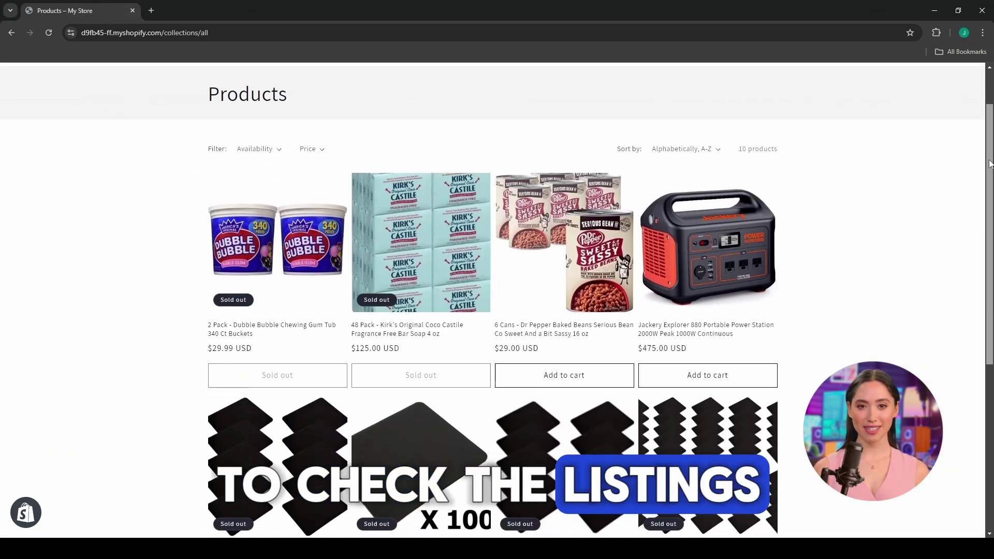
pyautogui.scroll(-2, 991, 254)
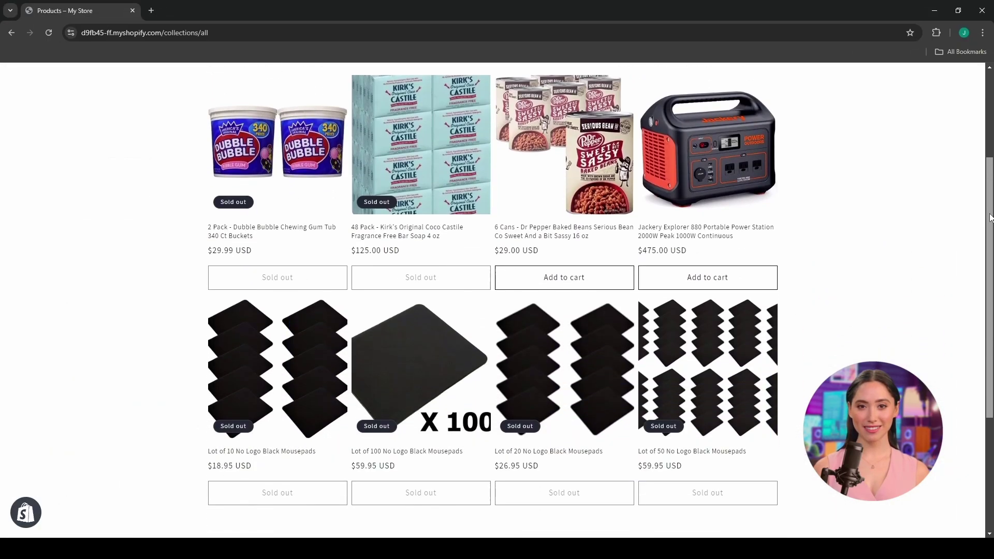